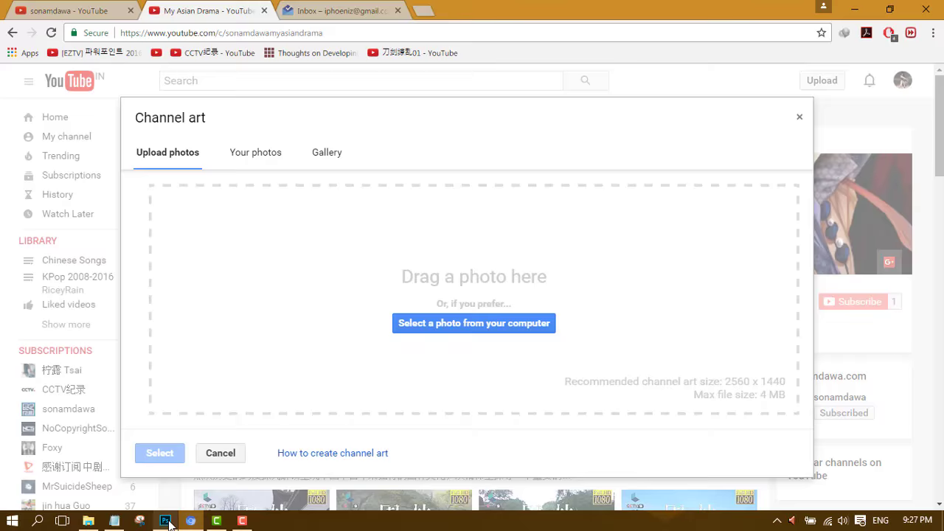
Switch to Photoshop and create a document from the Youtube Channel Art preset, 2560 x 1440 pixels at 72 ppi.
{"action": "left_click", "coordinate": [165, 521]}
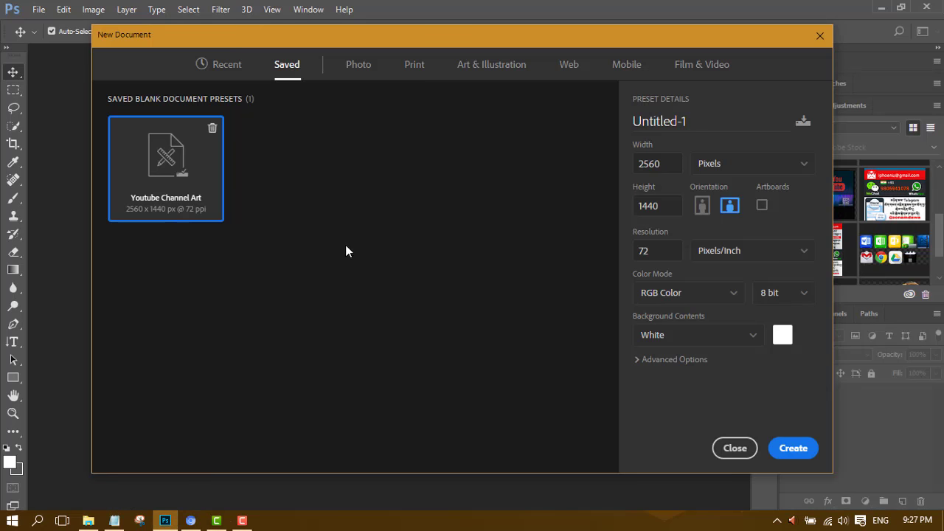
{"action": "left_click", "coordinate": [667, 167]}
{"action": "left_click", "coordinate": [649, 164]}
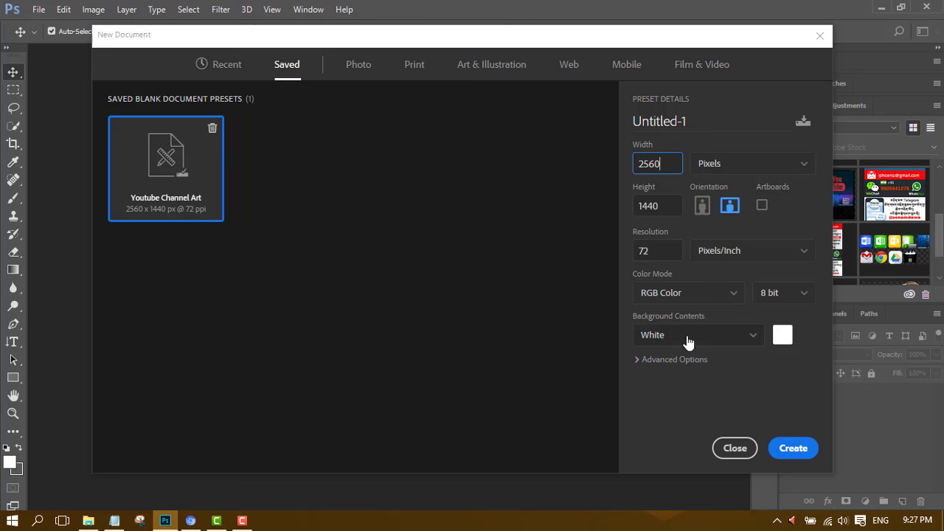
{"action": "left_click", "coordinate": [795, 451]}
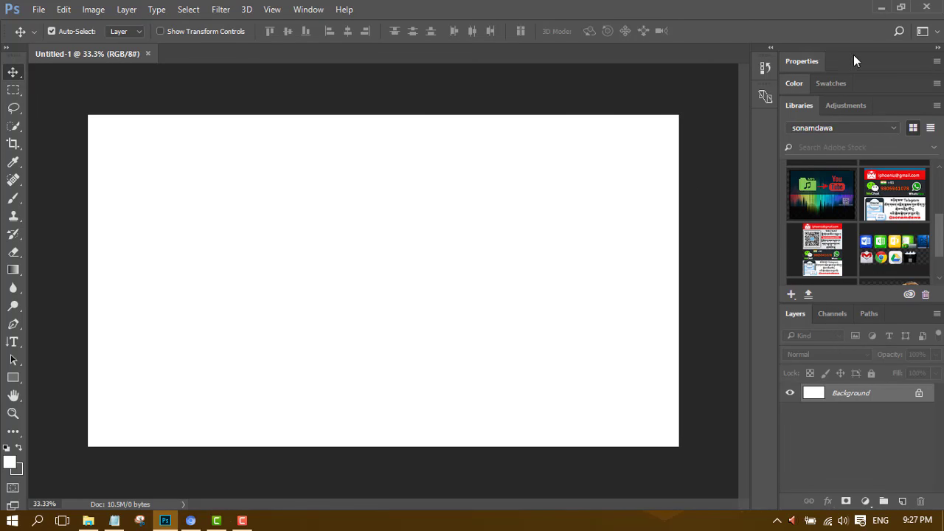
Place mag (2).jpg from the YouTube Cover Design folder into the blank document.
{"action": "left_click_drag", "start_coordinate": [461, 9], "coordinate": [431, 41]}
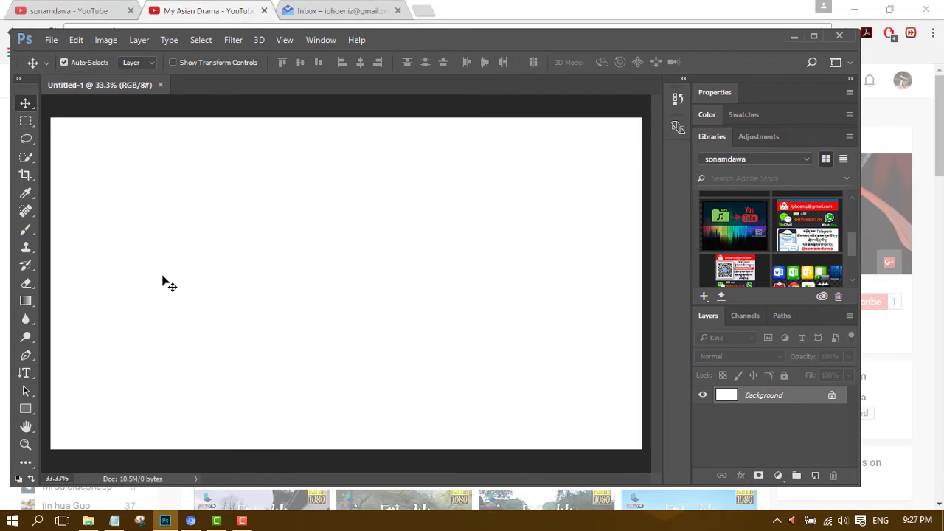
{"action": "left_click", "coordinate": [480, 11]}
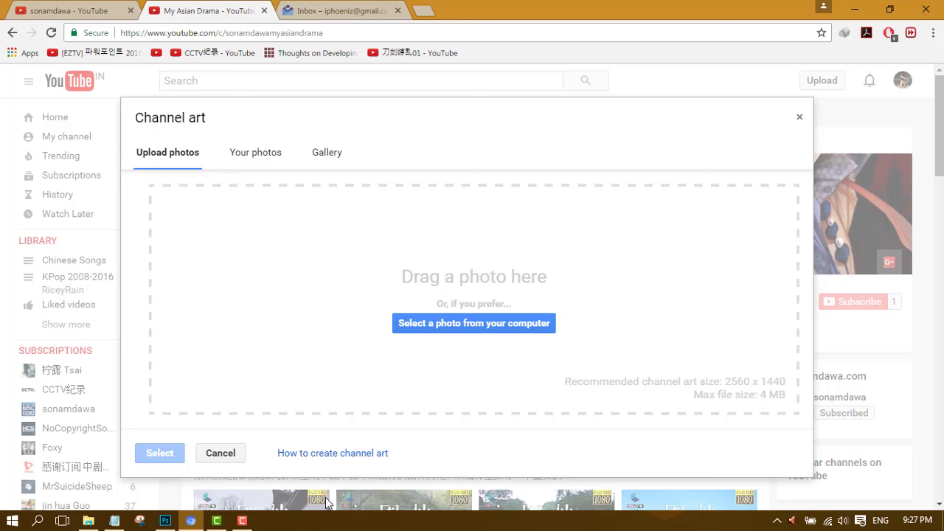
{"action": "left_click", "coordinate": [262, 441]}
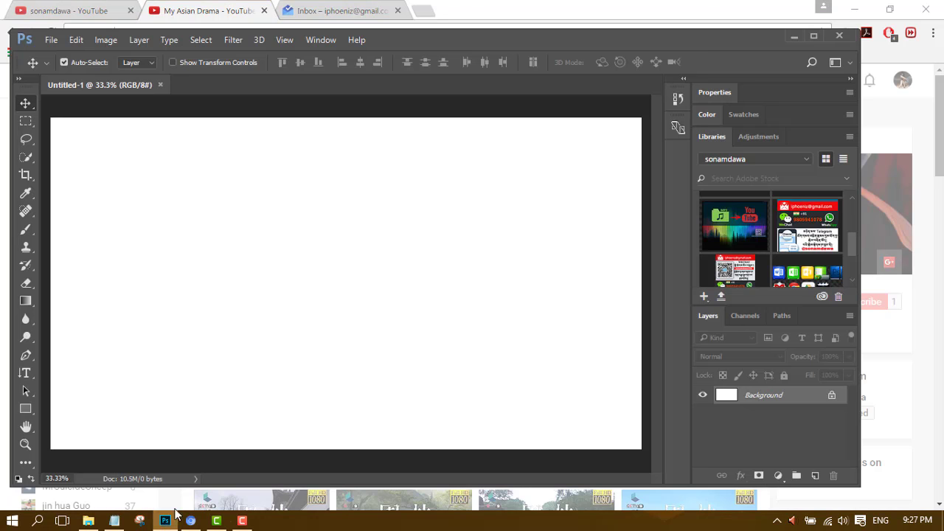
{"action": "left_click", "coordinate": [88, 458]}
{"action": "left_click_drag", "start_coordinate": [385, 47], "coordinate": [507, 57]}
{"action": "left_click", "coordinate": [730, 295]}
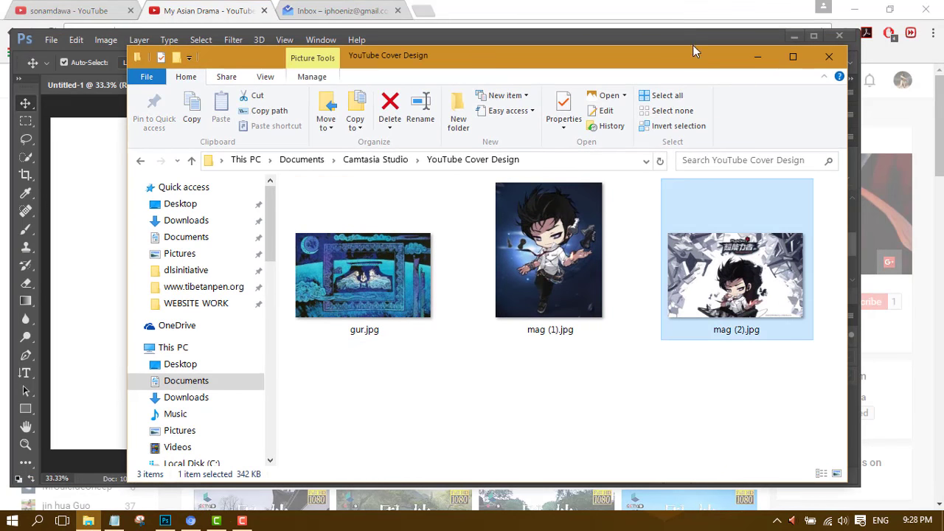
{"action": "left_click_drag", "start_coordinate": [710, 62], "coordinate": [154, 103]}
{"action": "left_click_drag", "start_coordinate": [185, 316], "coordinate": [374, 278]}
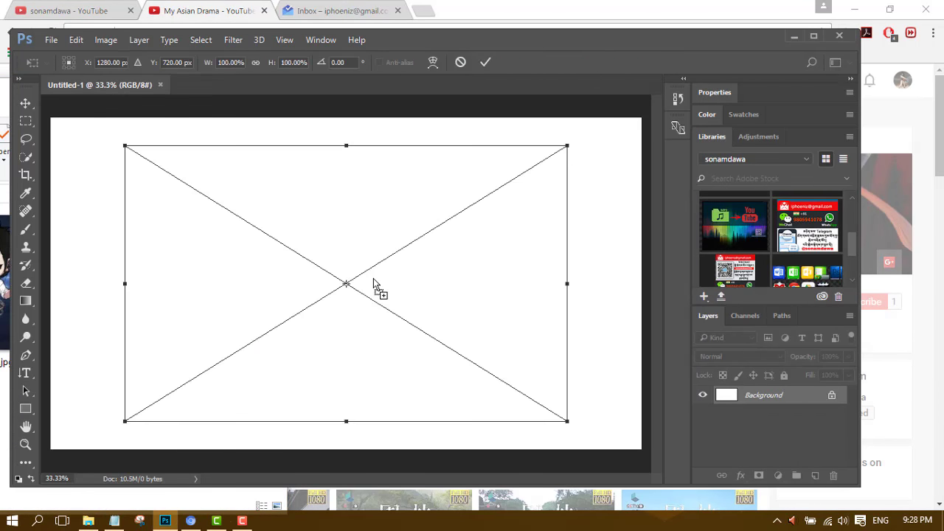
Align the placed image with the canvas's upper-left corner and scale it up proportionally until it covers the whole canvas.
{"action": "left_click_drag", "start_coordinate": [284, 159], "coordinate": [198, 127]}
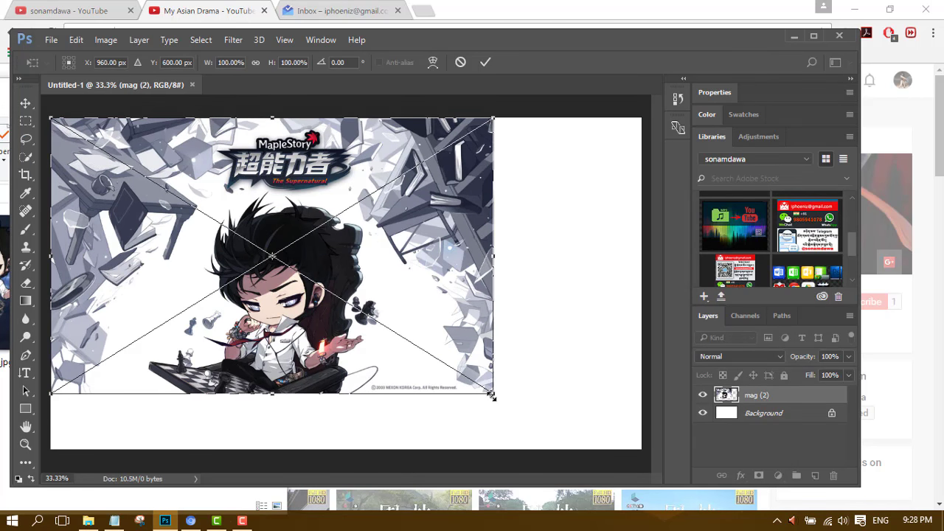
{"action": "left_click_drag", "start_coordinate": [492, 397], "coordinate": [663, 485]}
{"action": "key", "text": "Return"}
{"action": "left_click_drag", "start_coordinate": [439, 199], "coordinate": [439, 240]}
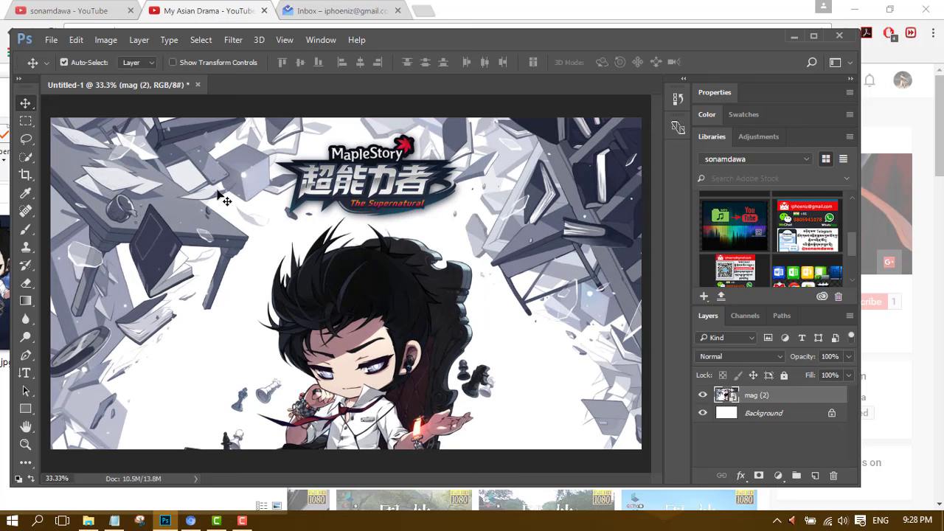
Start a Save for Web (Legacy) export of the artwork and set its format to JPEG.
{"action": "left_click", "coordinate": [58, 37]}
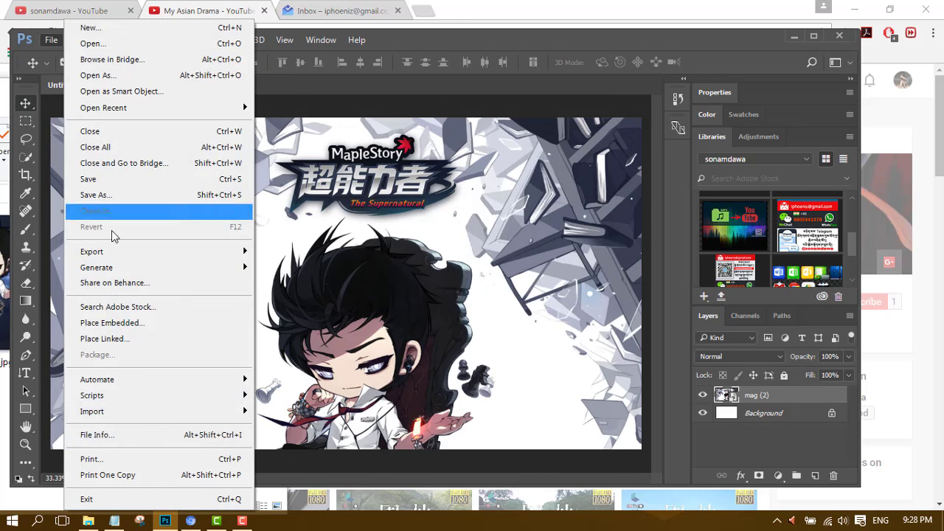
{"action": "mouse_move", "coordinate": [128, 256]}
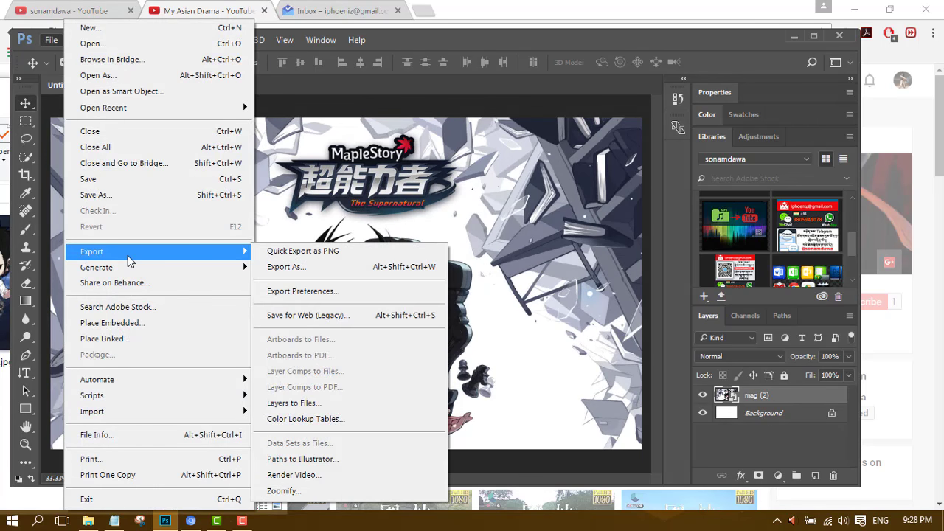
{"action": "left_click", "coordinate": [322, 316]}
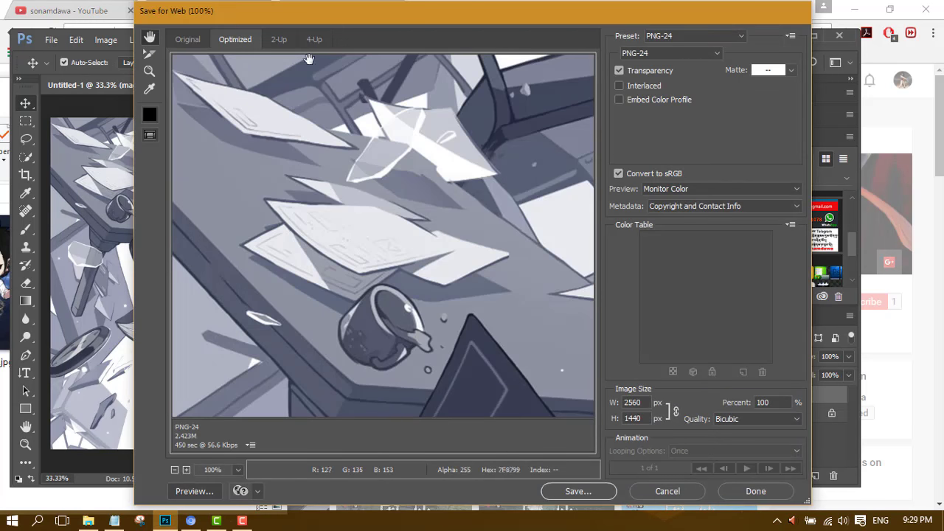
{"action": "left_click", "coordinate": [672, 53]}
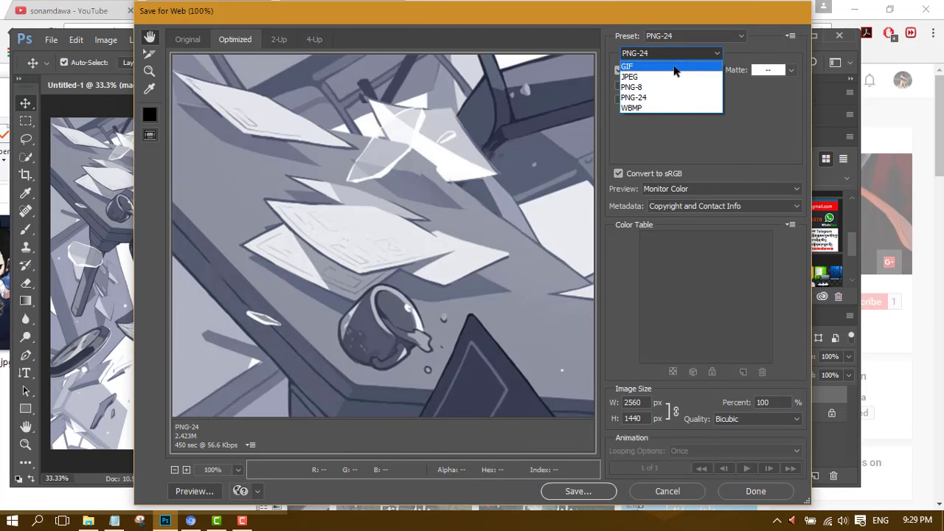
{"action": "left_click", "coordinate": [664, 73]}
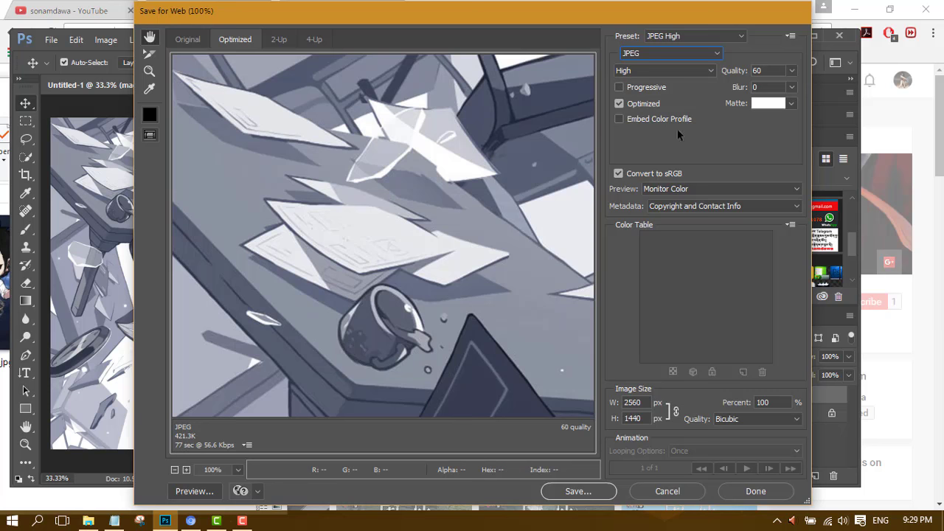
Set the JPEG quality to Very High and save the image to the Desktop as test01.
{"action": "left_click", "coordinate": [673, 72]}
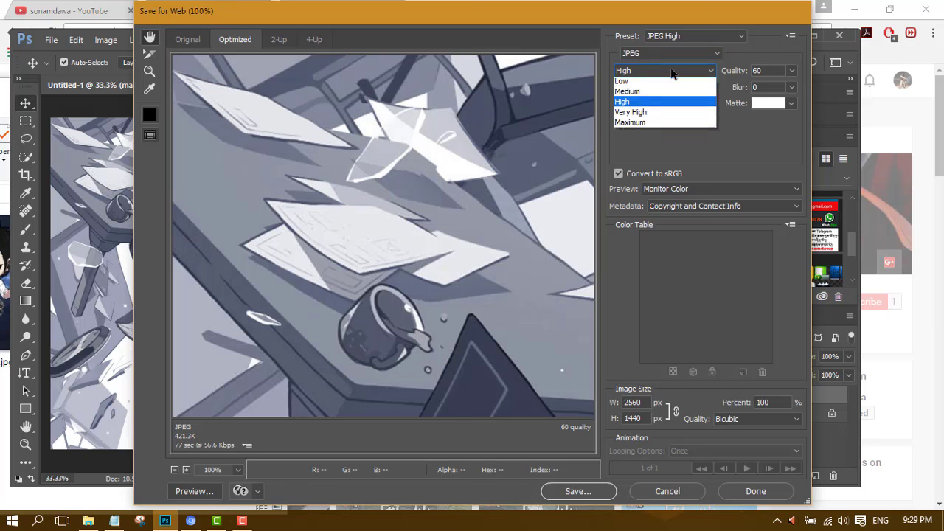
{"action": "left_click", "coordinate": [651, 125]}
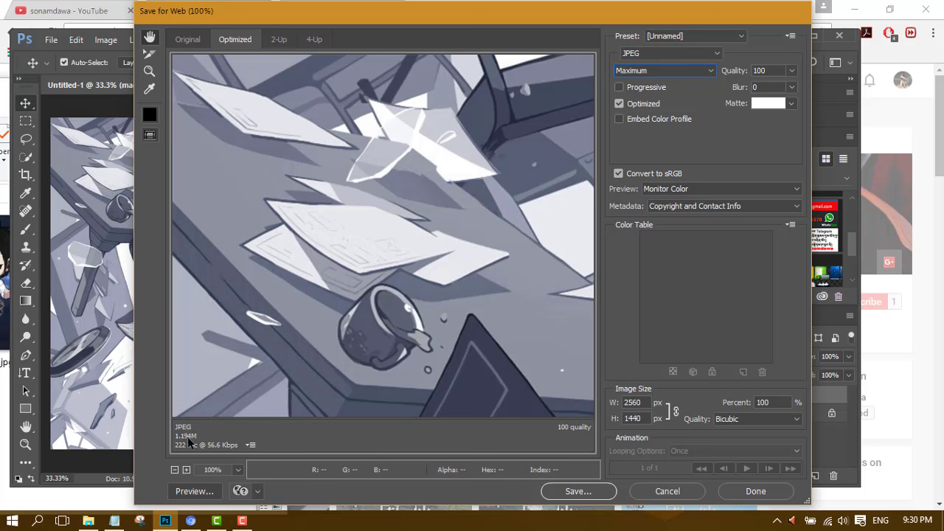
{"action": "left_click", "coordinate": [653, 72]}
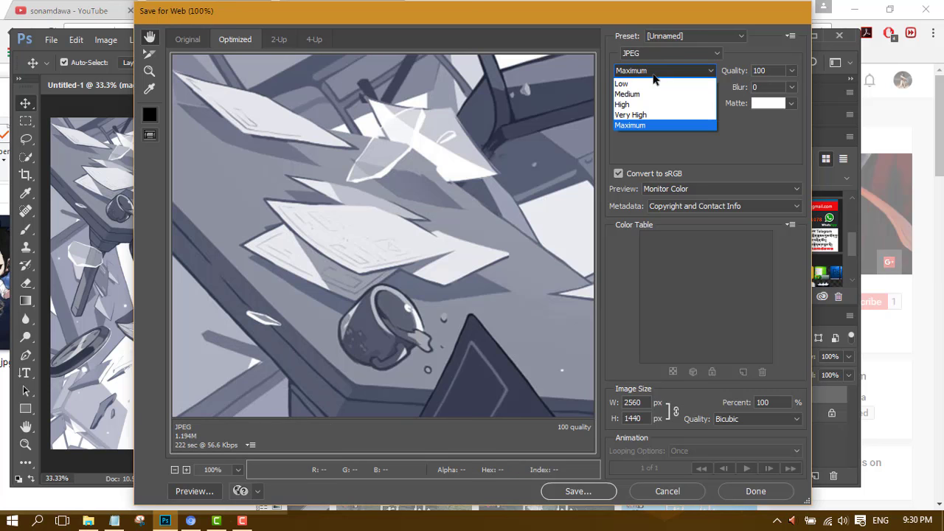
{"action": "left_click", "coordinate": [645, 115]}
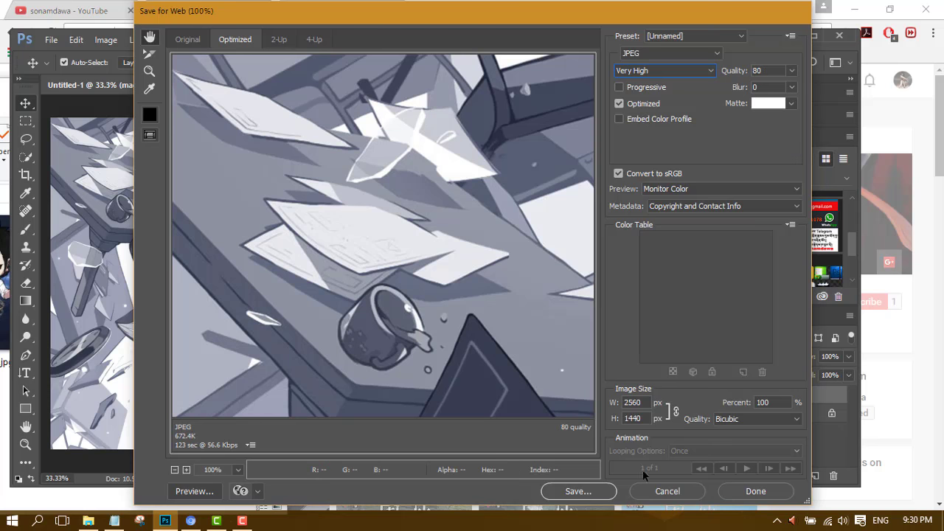
{"action": "left_click", "coordinate": [580, 492]}
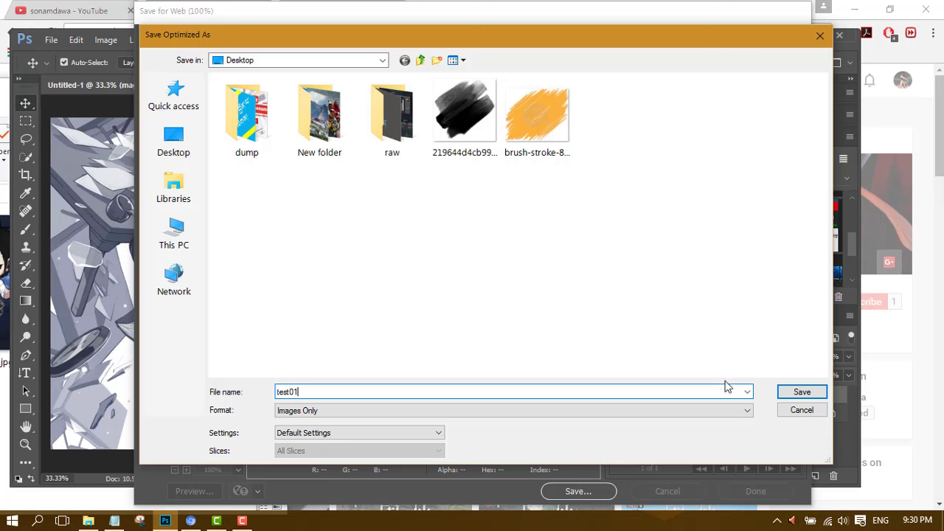
{"action": "left_click", "coordinate": [801, 391]}
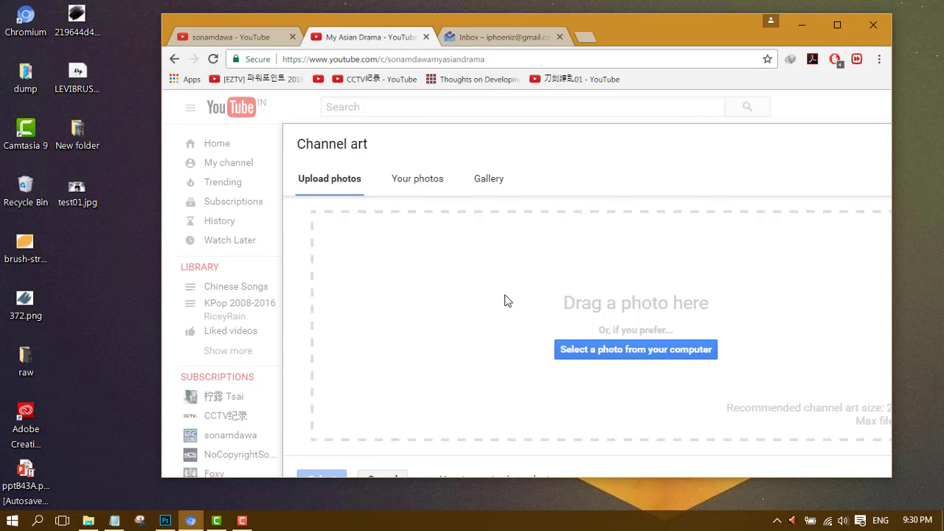
Upload test01.jpg from the Desktop to YouTube's Channel art dialog and maximize the browser window.
{"action": "left_click", "coordinate": [73, 189]}
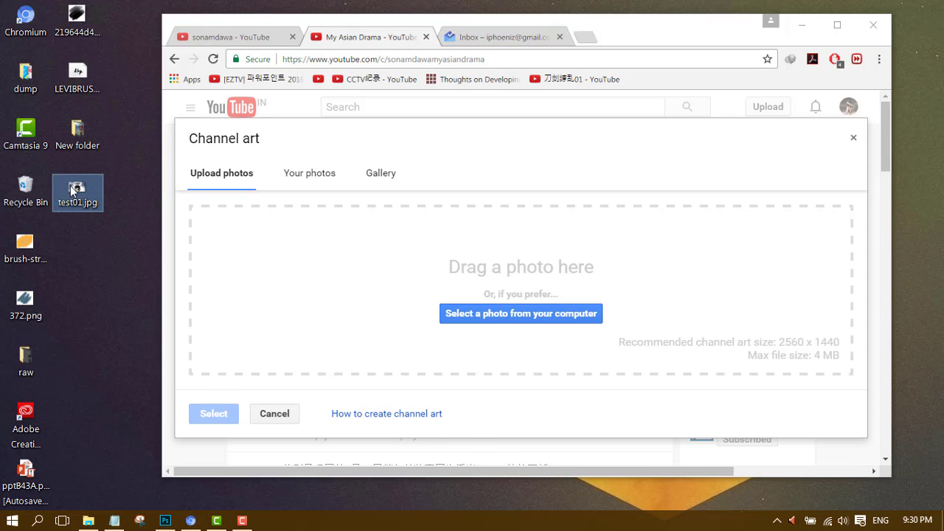
{"action": "left_click_drag", "start_coordinate": [71, 186], "coordinate": [492, 260]}
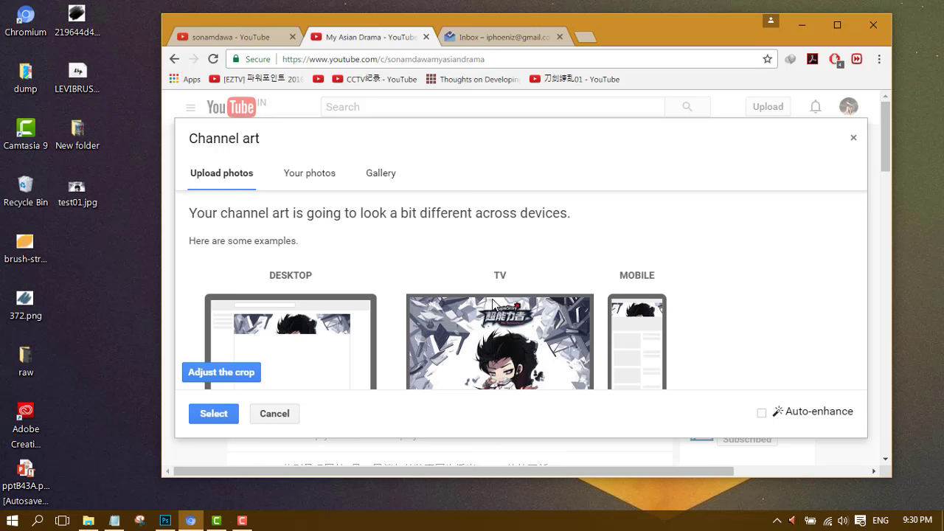
{"action": "key", "text": "super+Up"}
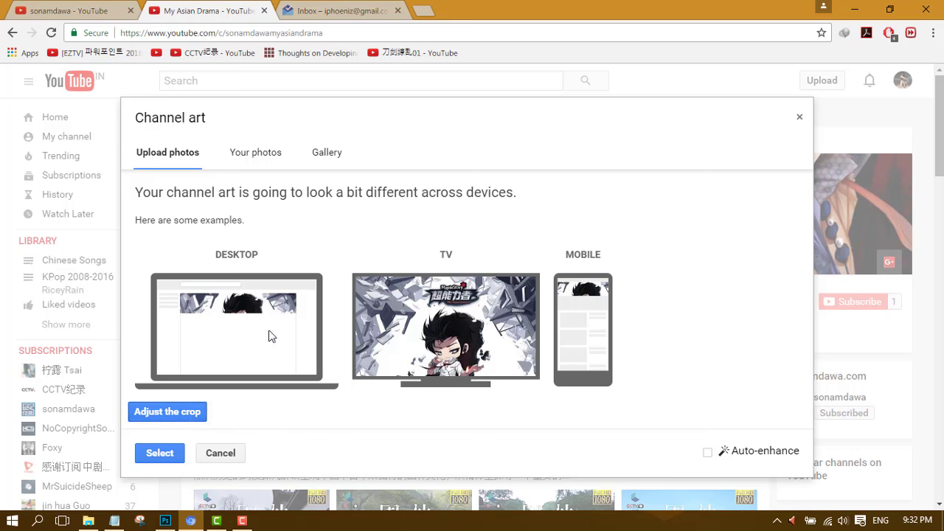
Try a smaller crop region on the uploaded banner, expand it back to the full image, and cancel the channel art.
{"action": "left_click", "coordinate": [176, 415]}
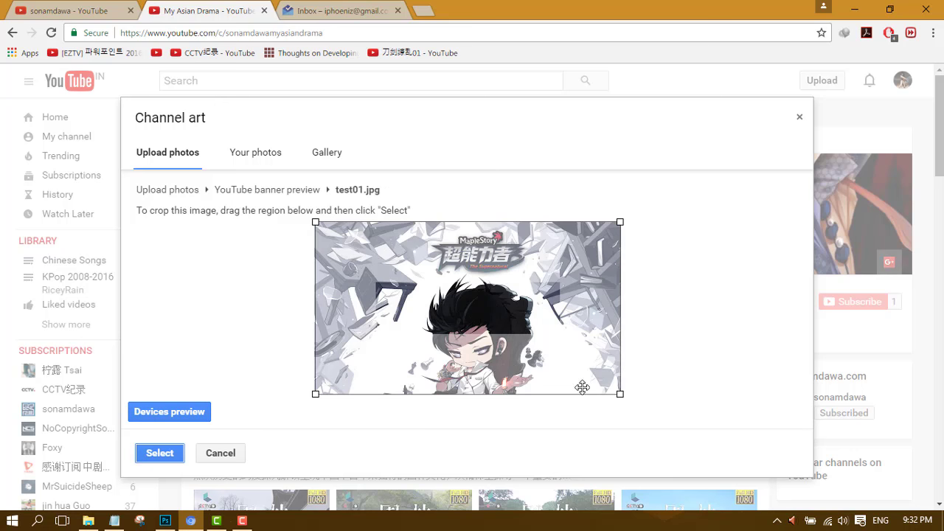
{"action": "left_click_drag", "start_coordinate": [619, 394], "coordinate": [562, 360]}
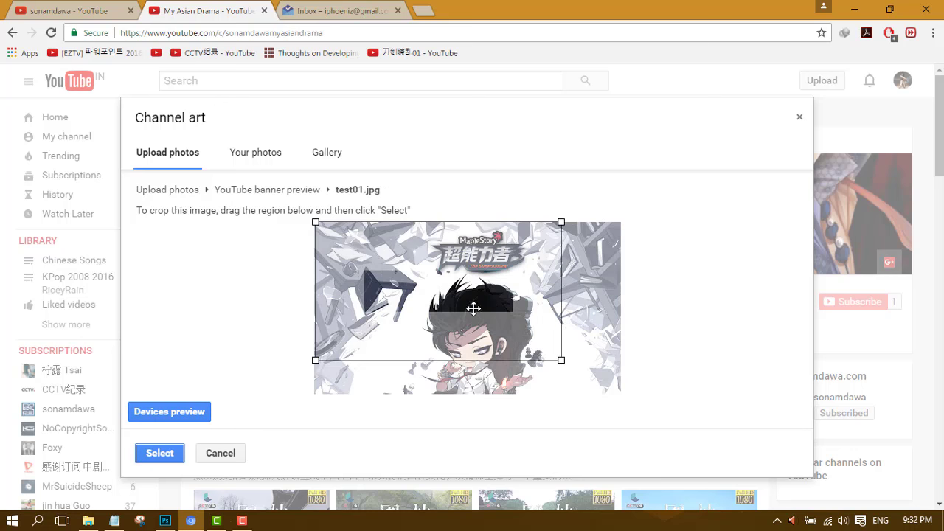
{"action": "left_click_drag", "start_coordinate": [452, 291], "coordinate": [489, 340]}
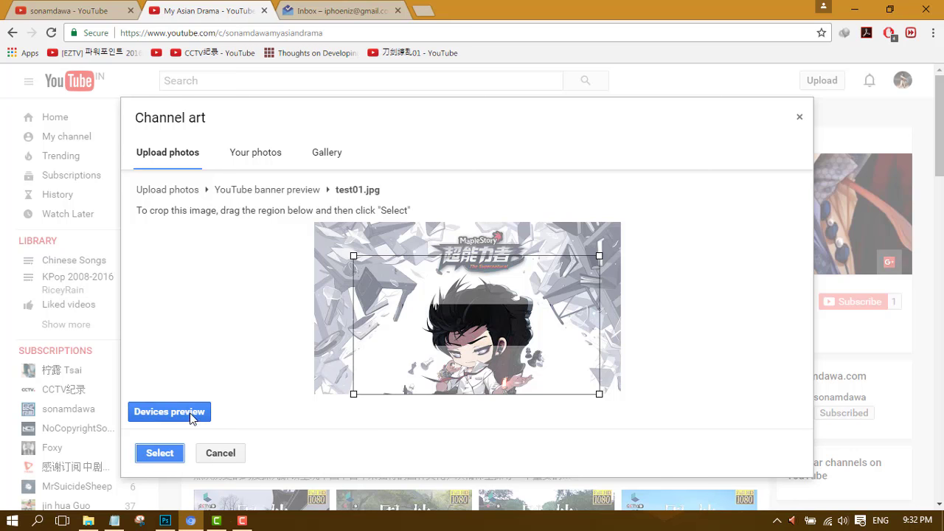
{"action": "left_click_drag", "start_coordinate": [355, 257], "coordinate": [302, 223]}
{"action": "left_click_drag", "start_coordinate": [600, 234], "coordinate": [641, 221]}
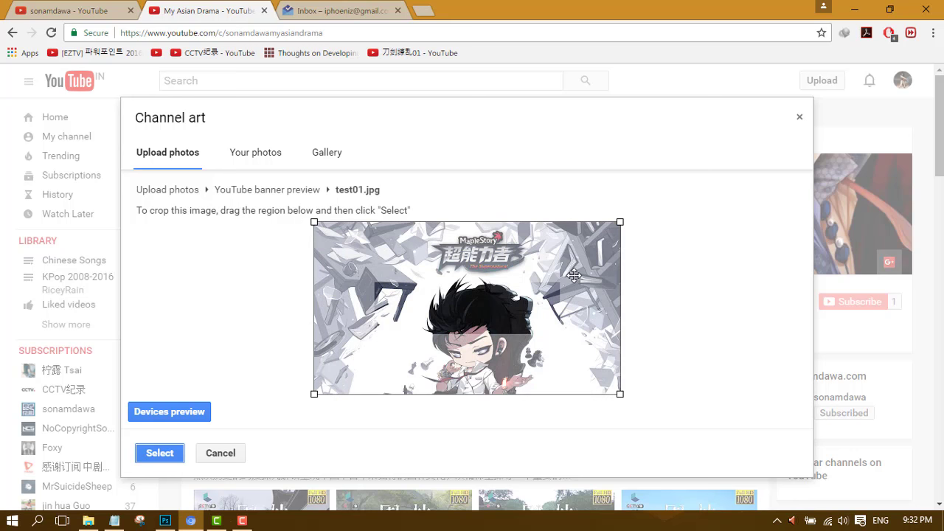
{"action": "left_click", "coordinate": [232, 455]}
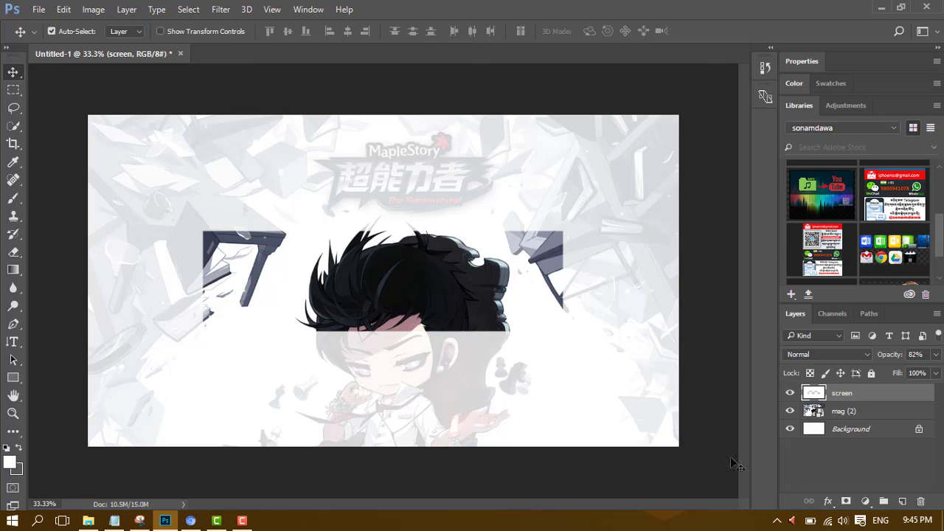
Compare the artwork with the screen overlay layer hidden and shown, and select the mag (2) layer.
{"action": "left_click", "coordinate": [790, 395]}
{"action": "left_click", "coordinate": [790, 394]}
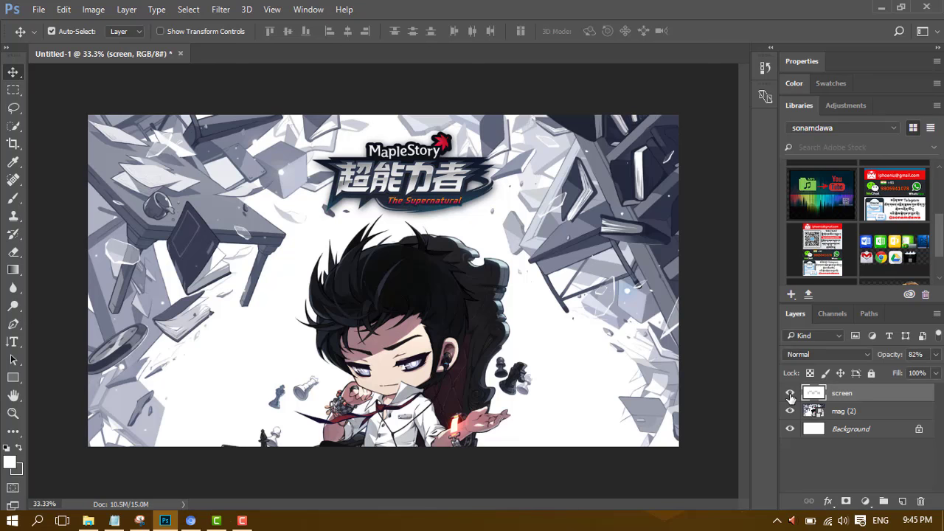
{"action": "left_click", "coordinate": [843, 411]}
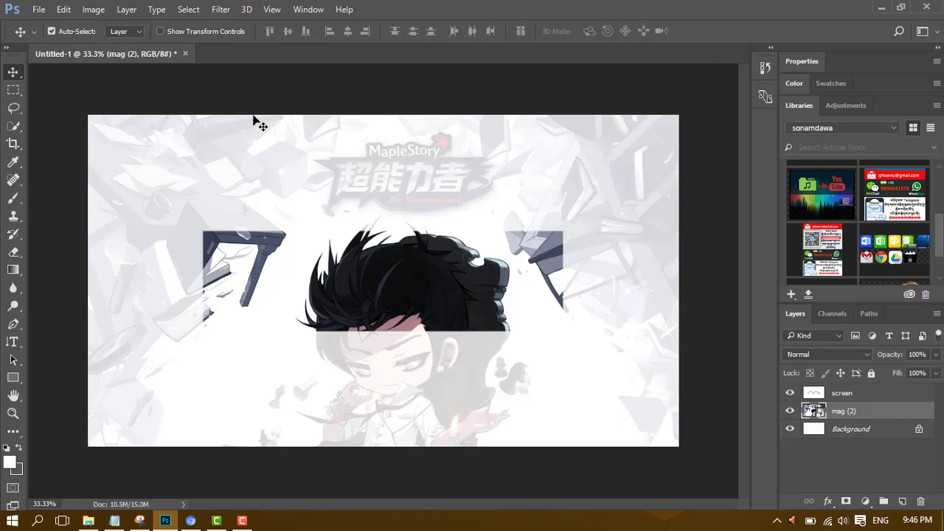
Show the rulers and place two horizontal and two vertical guides along the edges of the overlay's clear area.
{"action": "key", "text": "ctrl+r"}
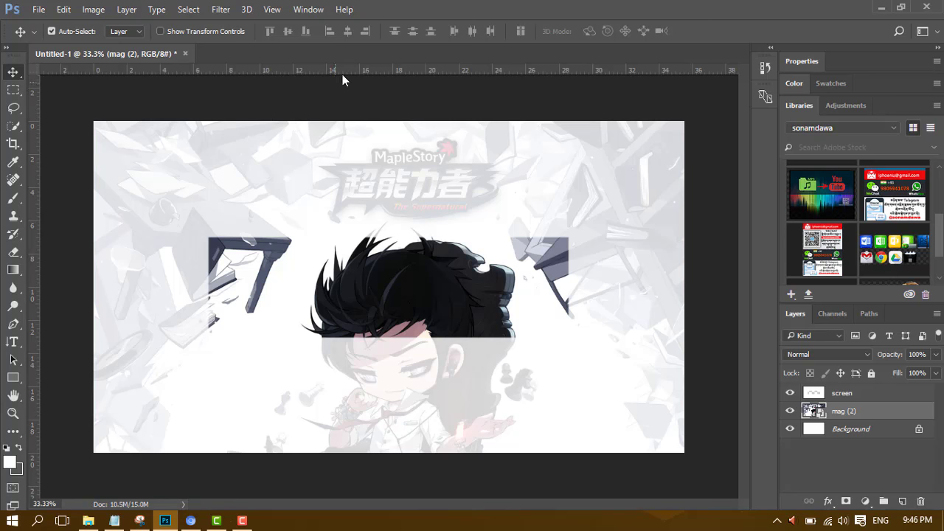
{"action": "left_click_drag", "start_coordinate": [346, 73], "coordinate": [352, 217]}
{"action": "left_click_drag", "start_coordinate": [350, 236], "coordinate": [350, 239]}
{"action": "left_click_drag", "start_coordinate": [450, 72], "coordinate": [451, 337]}
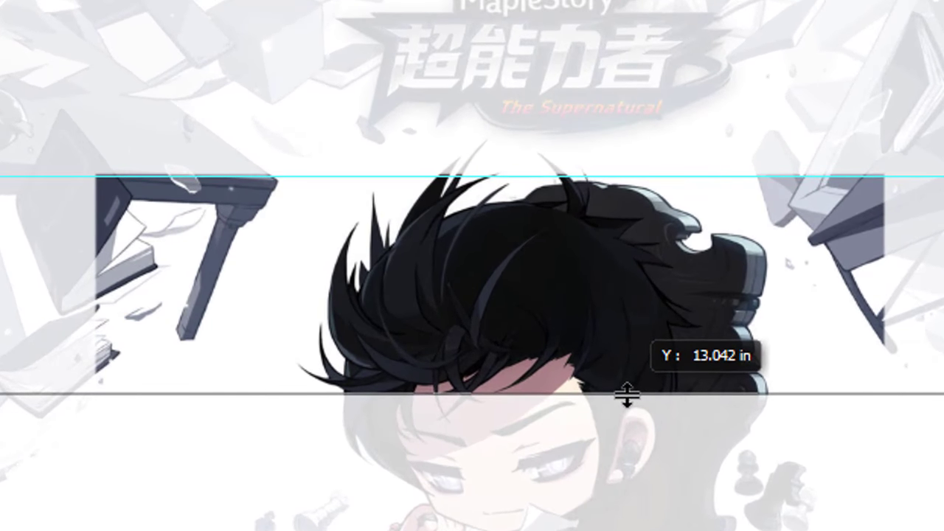
{"action": "left_click_drag", "start_coordinate": [627, 396], "coordinate": [627, 393]}
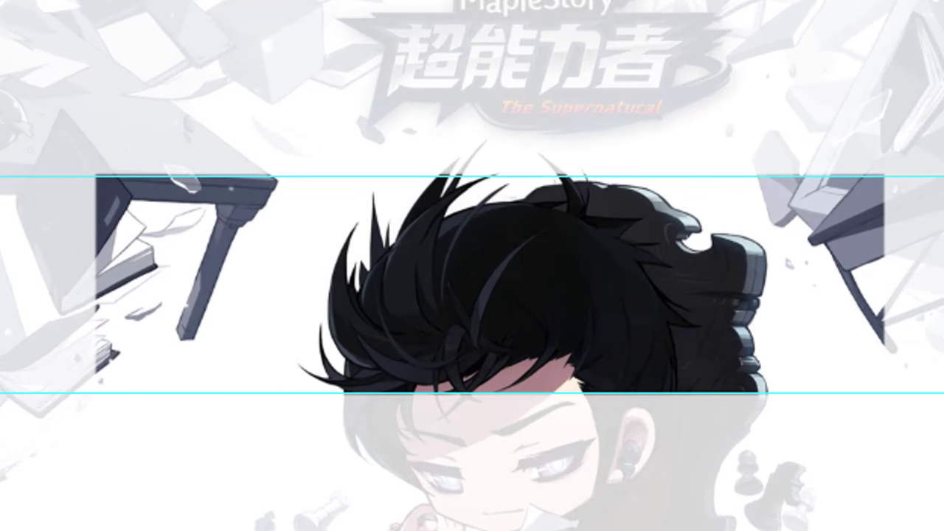
{"action": "left_click_drag", "start_coordinate": [32, 2], "coordinate": [96, 5]}
{"action": "left_click_drag", "start_coordinate": [32, 2], "coordinate": [884, 104]}
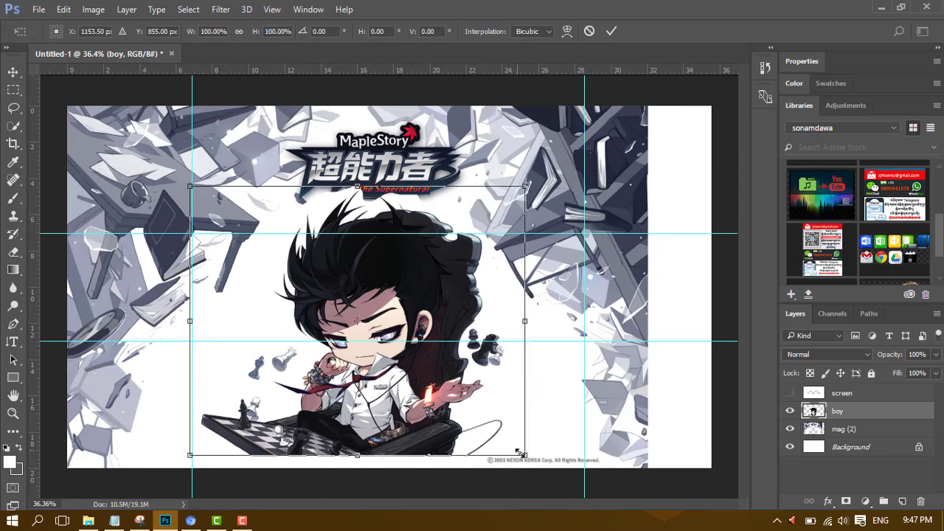
Scale the boy layer down so the character fits between the two horizontal guides.
{"action": "left_click_drag", "start_coordinate": [526, 159], "coordinate": [473, 235]}
{"action": "key", "text": "Return"}
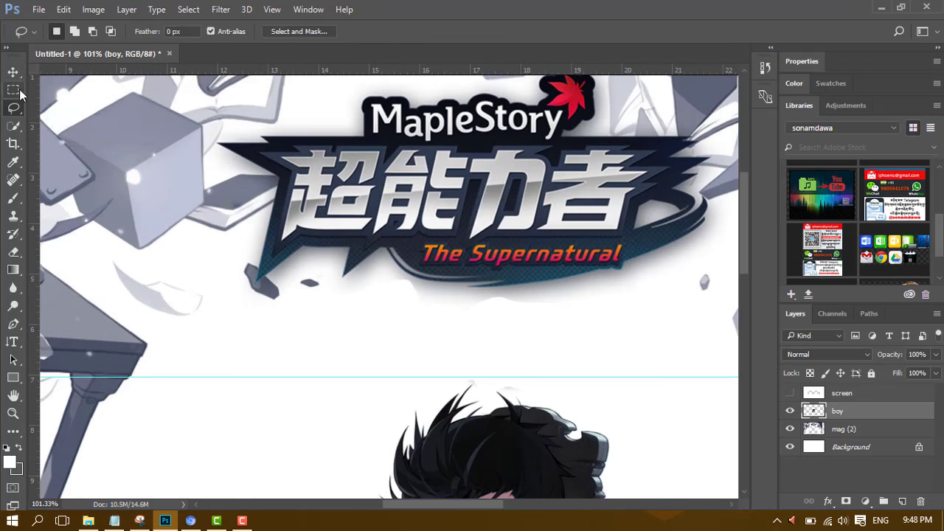
Outline the MapleStory logo at the top of the artwork with the Polygonal Lasso tool.
{"action": "right_click", "coordinate": [13, 107]}
{"action": "left_click", "coordinate": [59, 122]}
{"action": "left_click", "coordinate": [362, 89]}
{"action": "left_click", "coordinate": [537, 86]}
{"action": "left_click_drag", "start_coordinate": [537, 86], "coordinate": [506, 168]}
{"action": "left_click", "coordinate": [516, 150]}
{"action": "left_click", "coordinate": [574, 185]}
{"action": "left_click", "coordinate": [628, 218]}
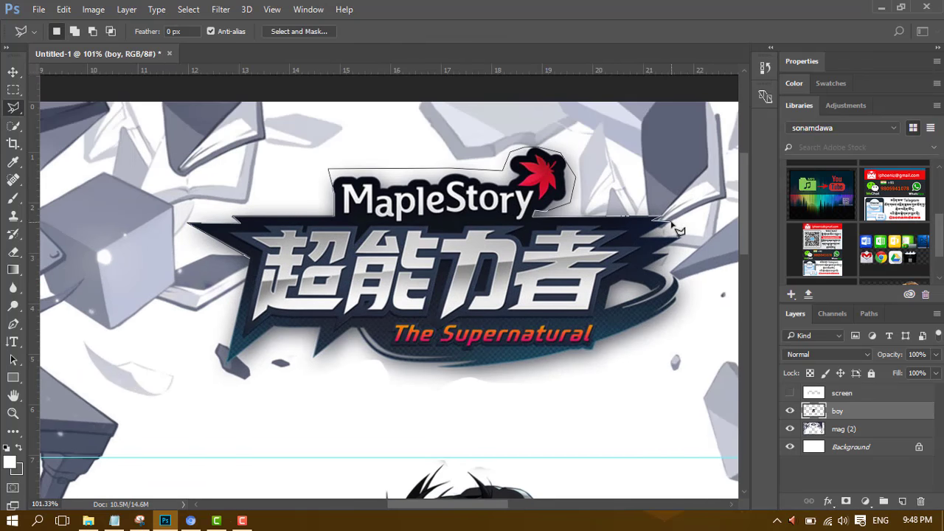
{"action": "left_click", "coordinate": [664, 262]}
{"action": "left_click", "coordinate": [680, 350]}
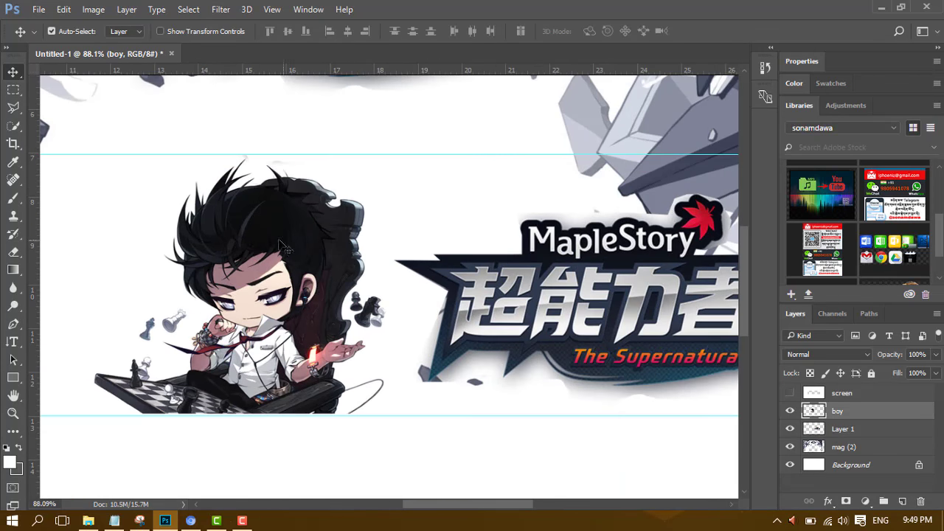
Paint black on the boy layer's mask to hide the white area beside the character that overlaps the copied logo.
{"action": "key", "text": "b"}
{"action": "key", "text": "x"}
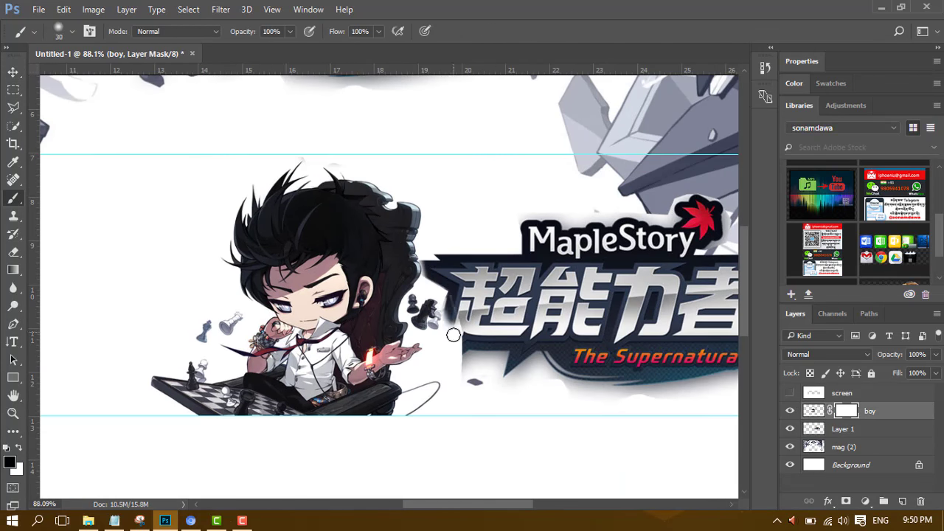
{"action": "left_click_drag", "start_coordinate": [452, 335], "coordinate": [435, 391]}
{"action": "scroll", "coordinate": [451, 362], "scroll_direction": "up", "scroll_amount": 3}
{"action": "scroll", "coordinate": [451, 362], "scroll_direction": "down", "scroll_amount": 4}
{"action": "key", "text": "x"}
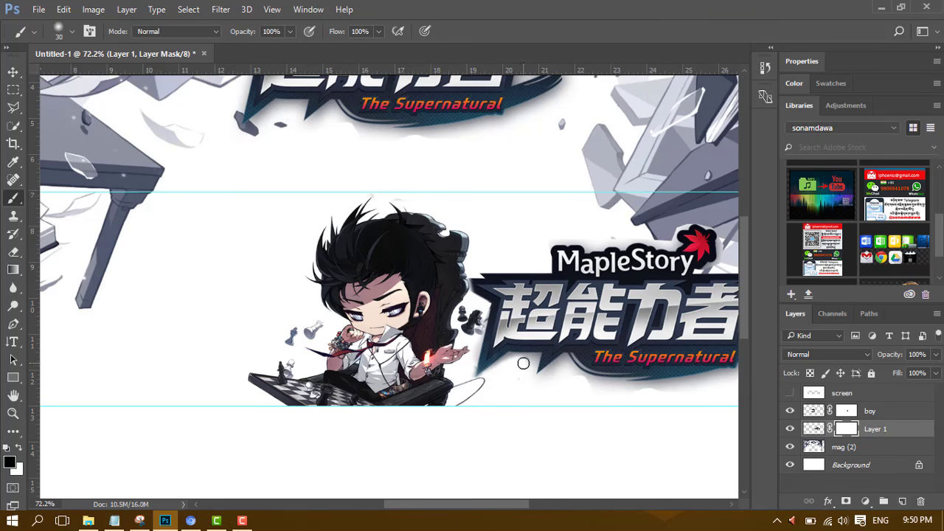
Paint black on the Layer 1 mask with a small brush to clean up the edges around the copied MapleStory logo.
{"action": "scroll", "coordinate": [443, 280], "scroll_direction": "right", "scroll_amount": 5}
{"action": "scroll", "coordinate": [451, 231], "scroll_direction": "up", "scroll_amount": 3}
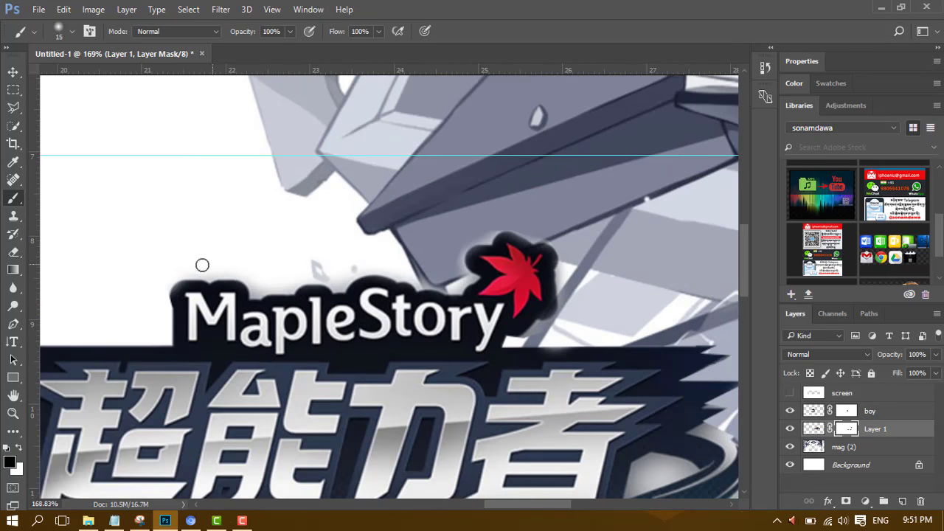
{"action": "mouse_move", "coordinate": [202, 265]}
{"action": "left_mouse_down"}
{"action": "mouse_move", "coordinate": [351, 275]}
{"action": "mouse_move", "coordinate": [487, 240]}
{"action": "mouse_move", "coordinate": [524, 336]}
{"action": "left_mouse_up"}
{"action": "scroll", "coordinate": [457, 389], "scroll_direction": "down", "scroll_amount": 5}
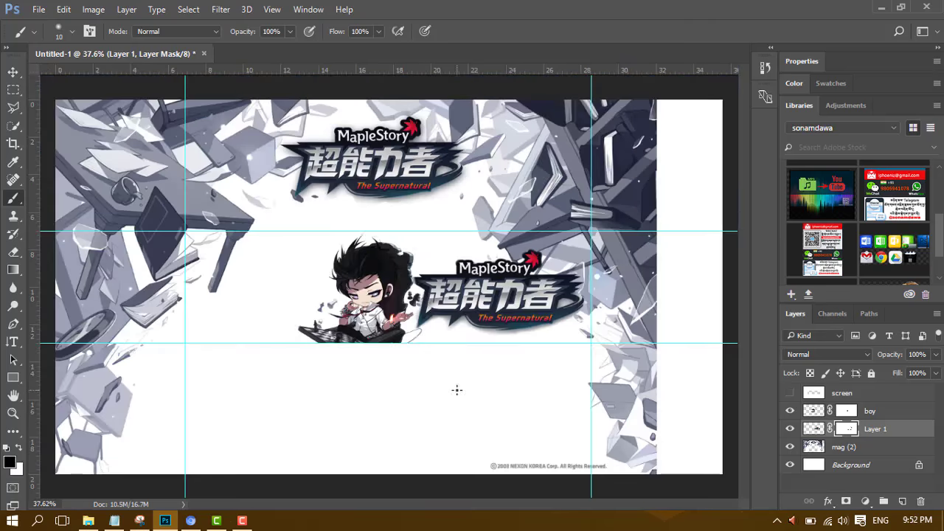
Load the mag (2) layer's contents as a selection, confirm ffffff as the background color, deselect, and make mag (2) the active layer.
{"action": "left_click", "coordinate": [814, 447], "text": "ctrl"}
{"action": "left_click", "coordinate": [17, 469]}
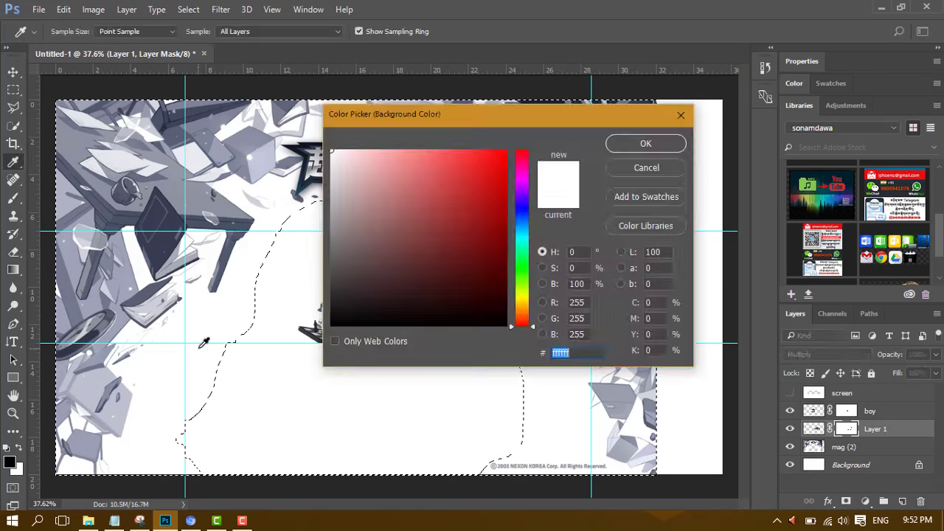
{"action": "key", "text": "Return"}
{"action": "key", "text": "ctrl+d"}
{"action": "left_click", "coordinate": [846, 441]}
{"action": "key", "text": "v"}
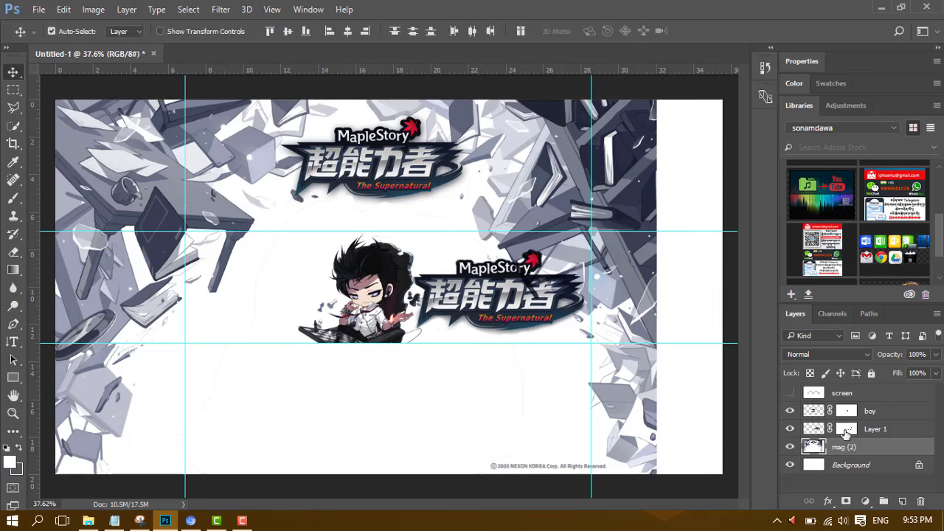
Scale the copied logo on Layer 1 down slightly beside the character, and select the mag (2) layer.
{"action": "left_click", "coordinate": [876, 429]}
{"action": "key", "text": "ctrl+t"}
{"action": "left_click_drag", "start_coordinate": [417, 254], "coordinate": [443, 273]}
{"action": "key", "text": "Return"}
{"action": "left_click", "coordinate": [843, 447]}
{"action": "scroll", "coordinate": [442, 248], "scroll_direction": "down", "scroll_amount": 2}
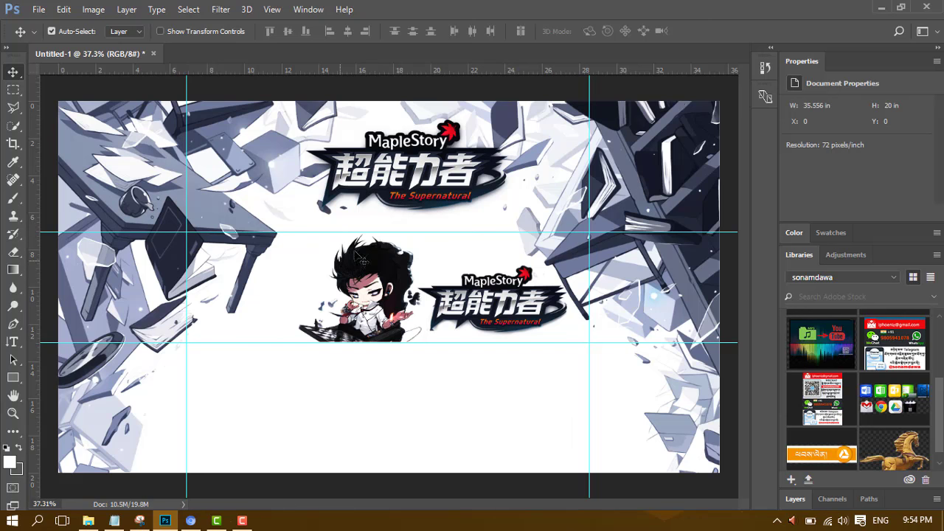
Export the artwork with Save for Web as a JPEG named test02 on the Desktop.
{"action": "left_click", "coordinate": [39, 9]}
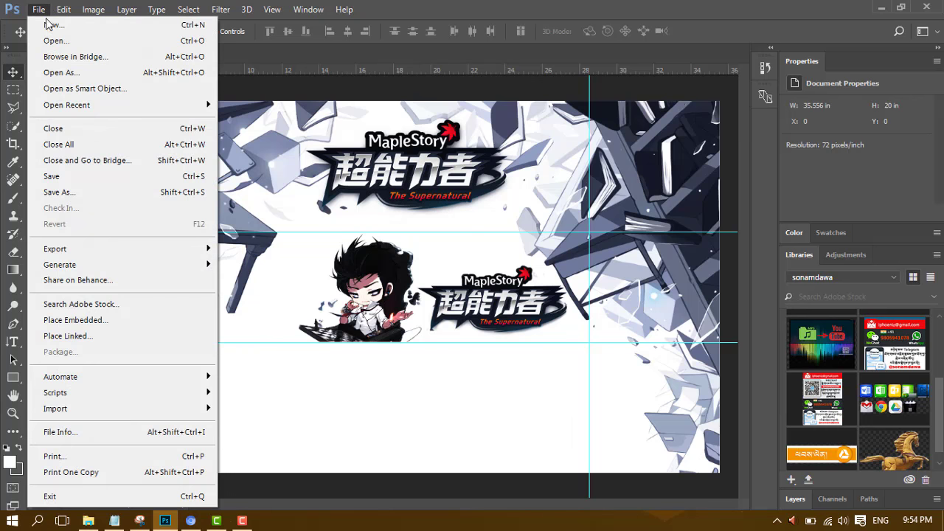
{"action": "mouse_move", "coordinate": [76, 249]}
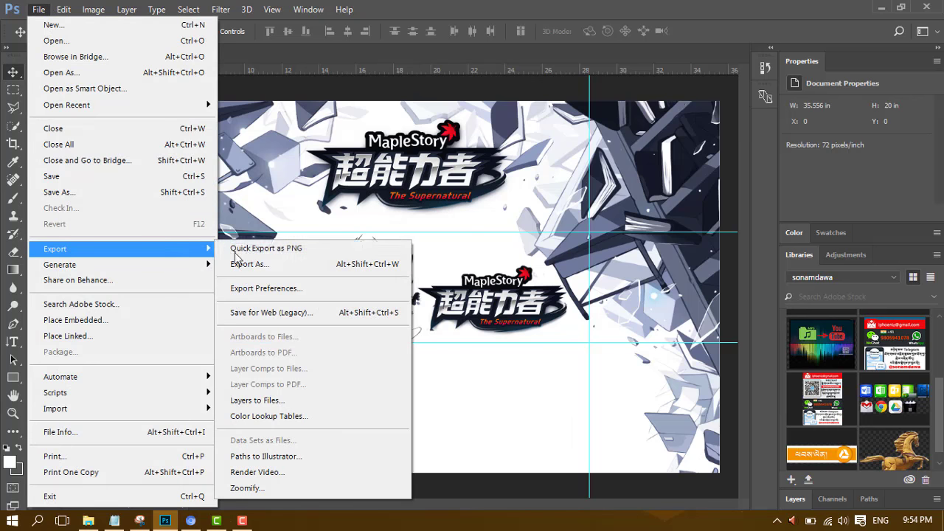
{"action": "left_click", "coordinate": [275, 312]}
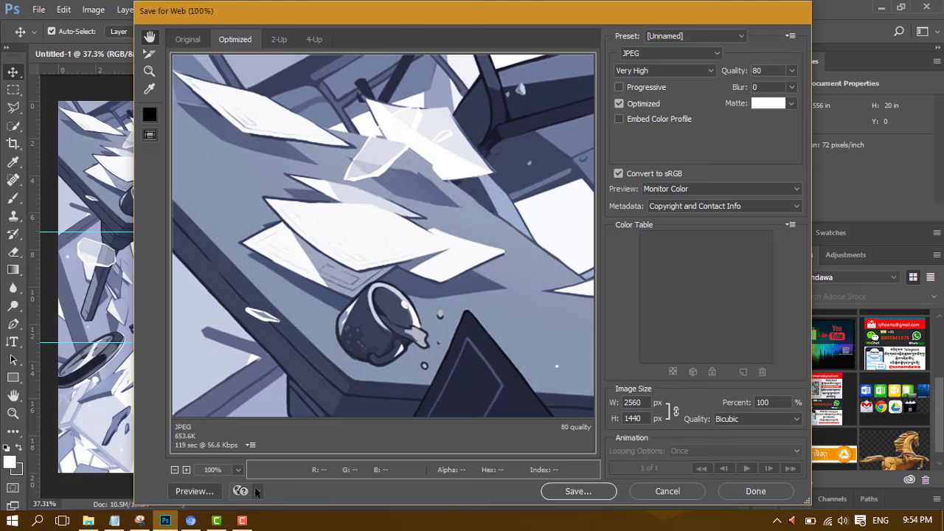
{"action": "left_click", "coordinate": [589, 495]}
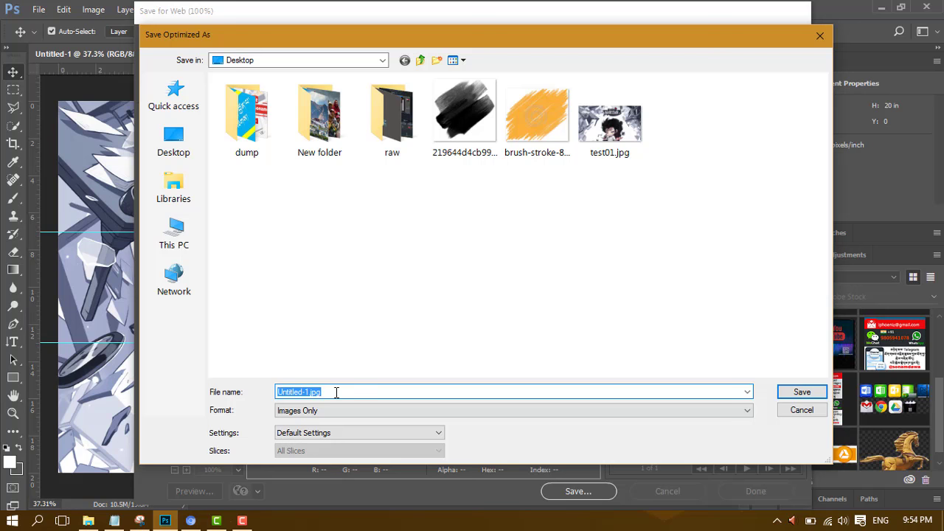
{"action": "type", "text": "test"}
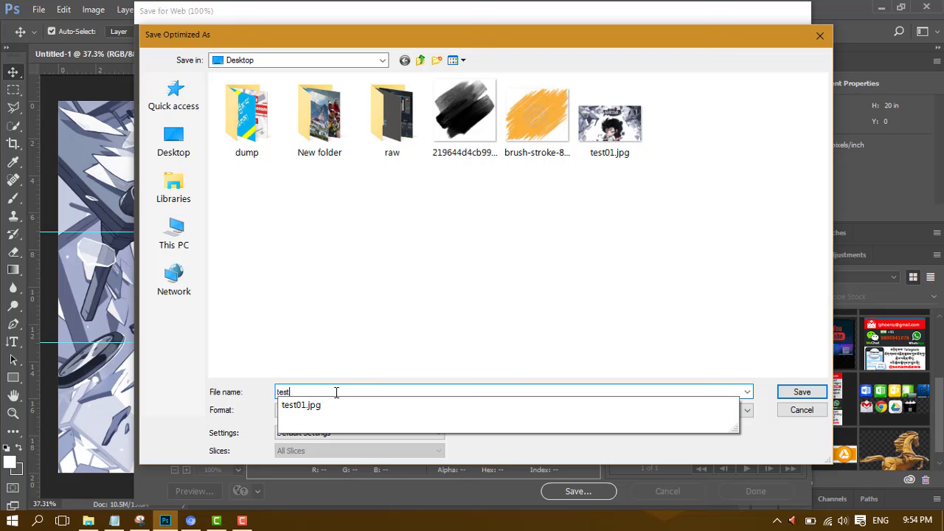
{"action": "type", "text": "02"}
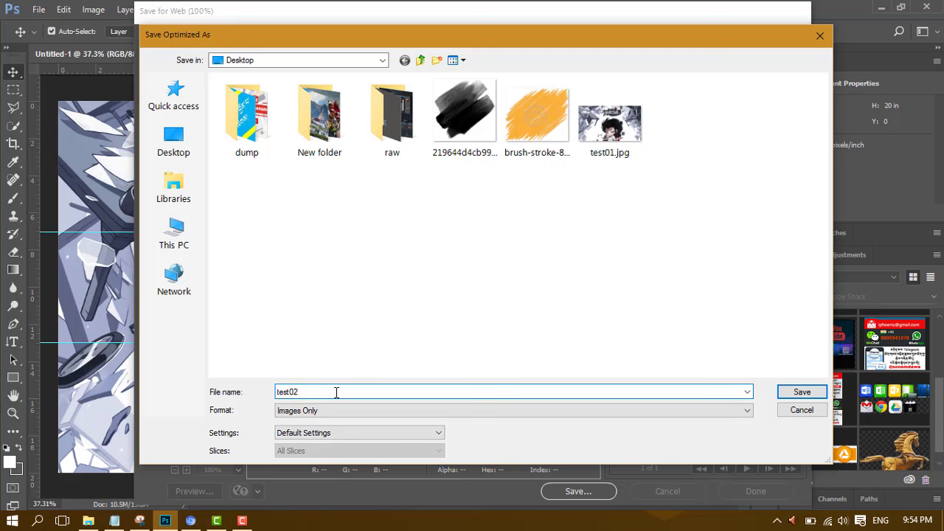
{"action": "key", "text": "Return"}
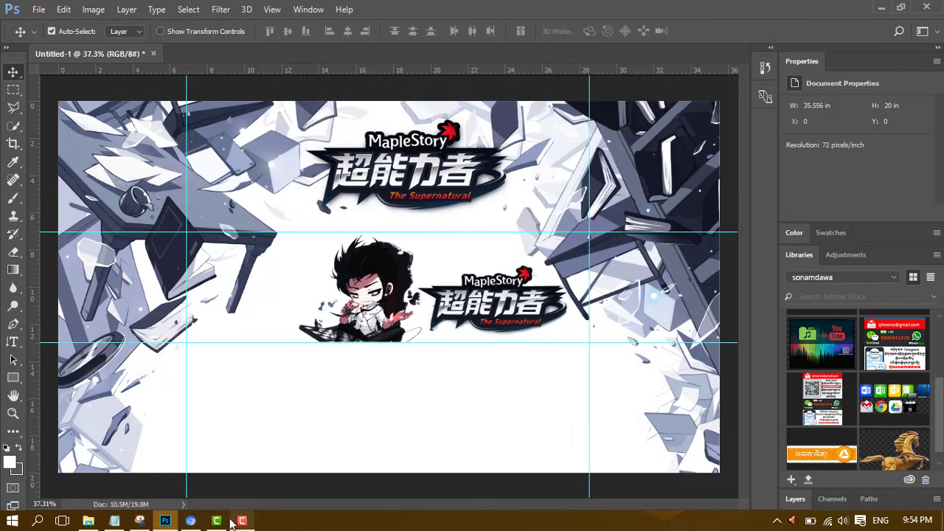
Switch to YouTube in the browser, upload test02.jpg from the Desktop in the Channel art dialog, and apply it to the channel.
{"action": "left_click", "coordinate": [190, 520]}
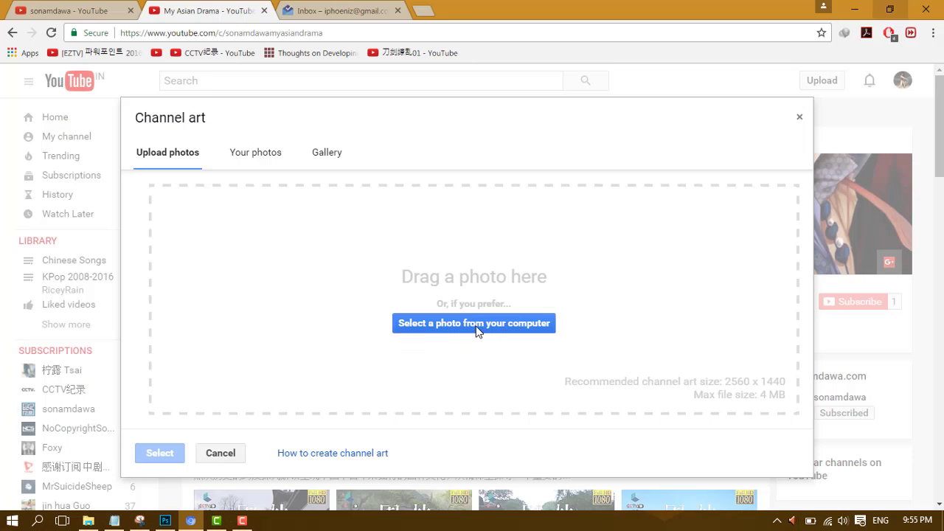
{"action": "left_click", "coordinate": [475, 324]}
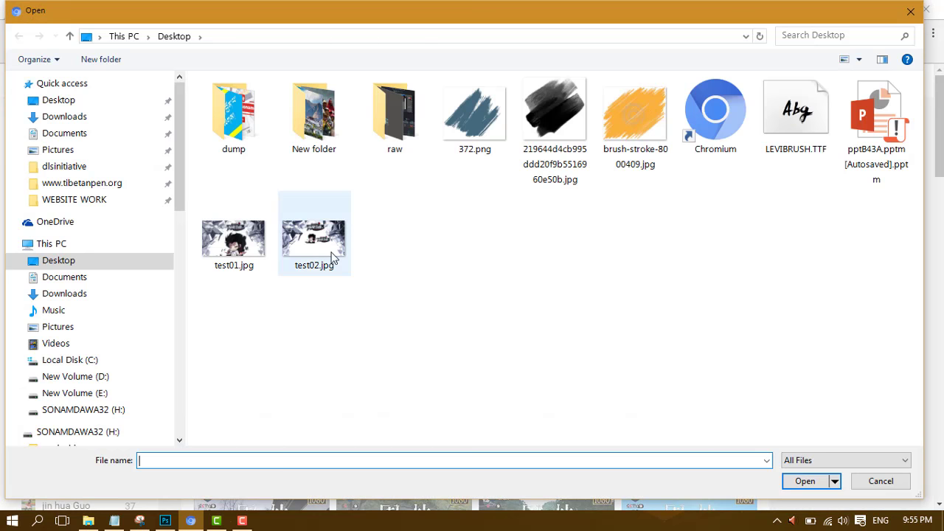
{"action": "left_click", "coordinate": [312, 258]}
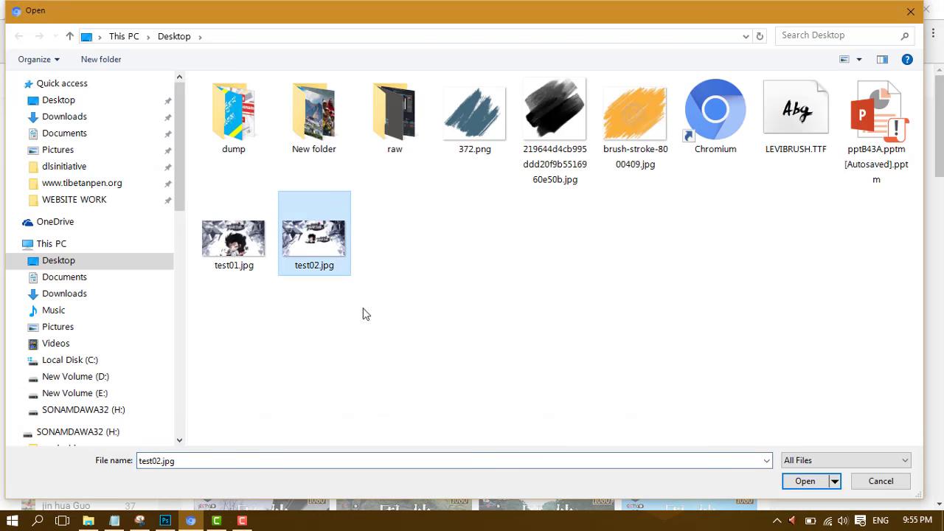
{"action": "left_click", "coordinate": [806, 481]}
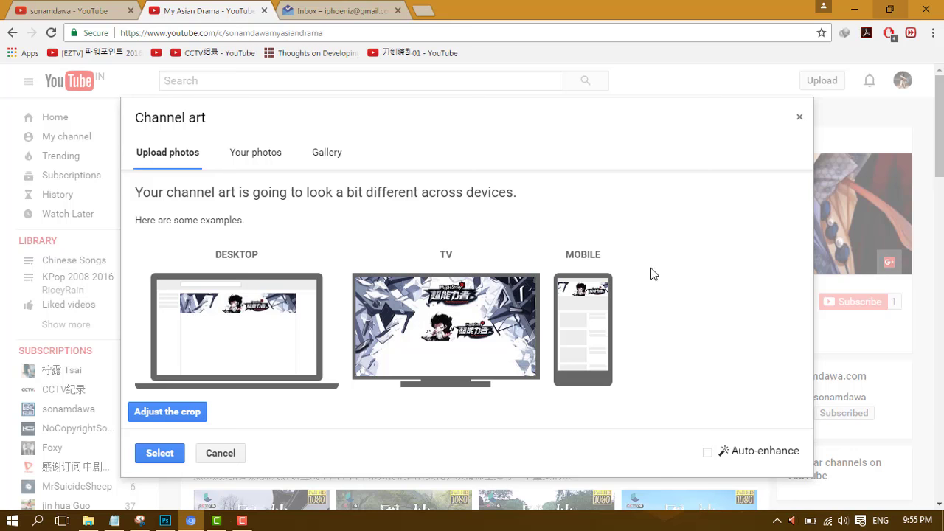
{"action": "left_click", "coordinate": [160, 453]}
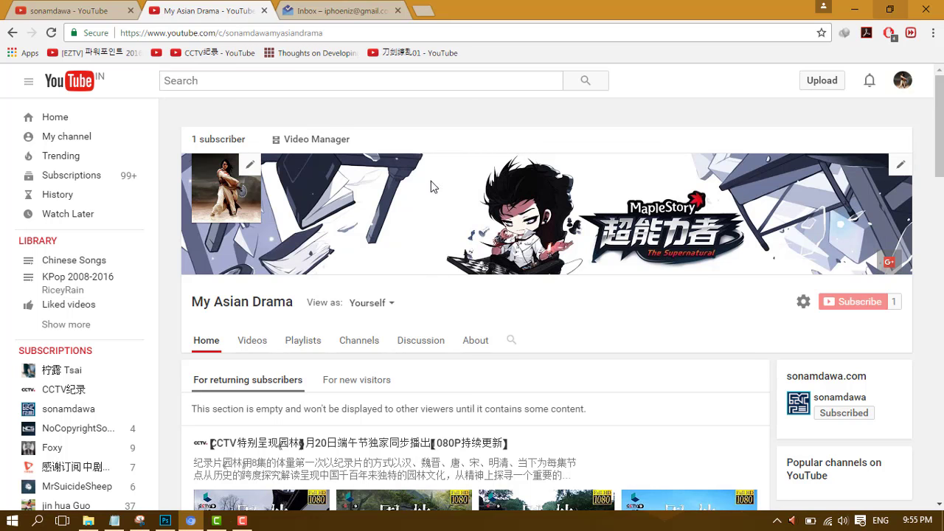
Return to Photoshop and compare the finished artwork with the screen overlay layer shown and hidden.
{"action": "left_click", "coordinate": [165, 521]}
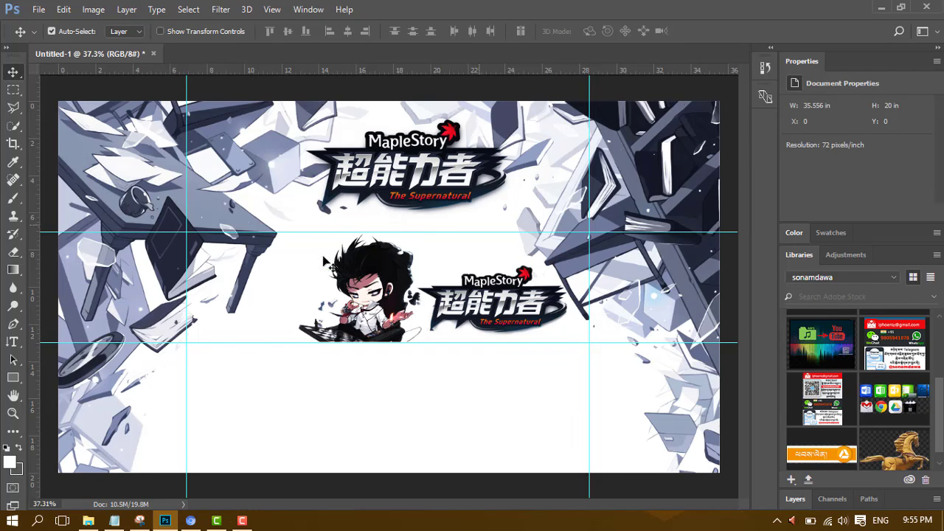
{"action": "left_click", "coordinate": [796, 498]}
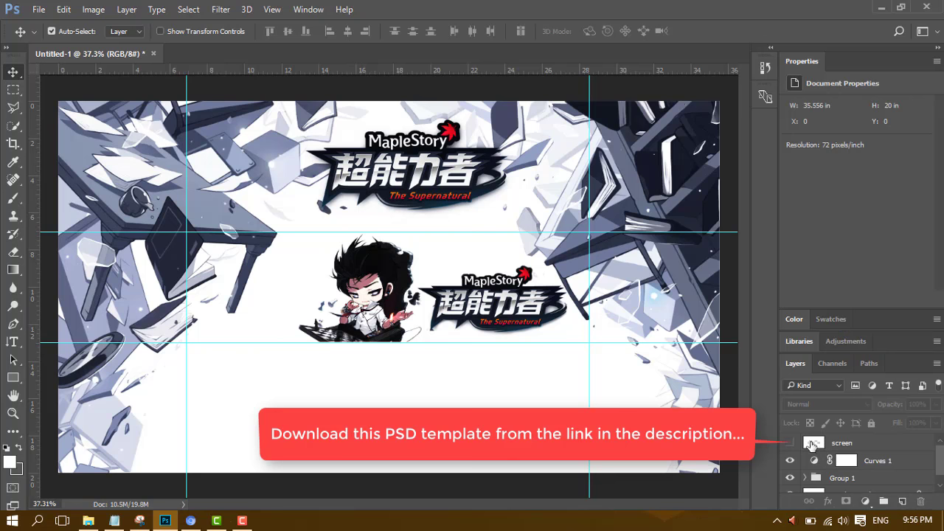
{"action": "left_click", "coordinate": [790, 444]}
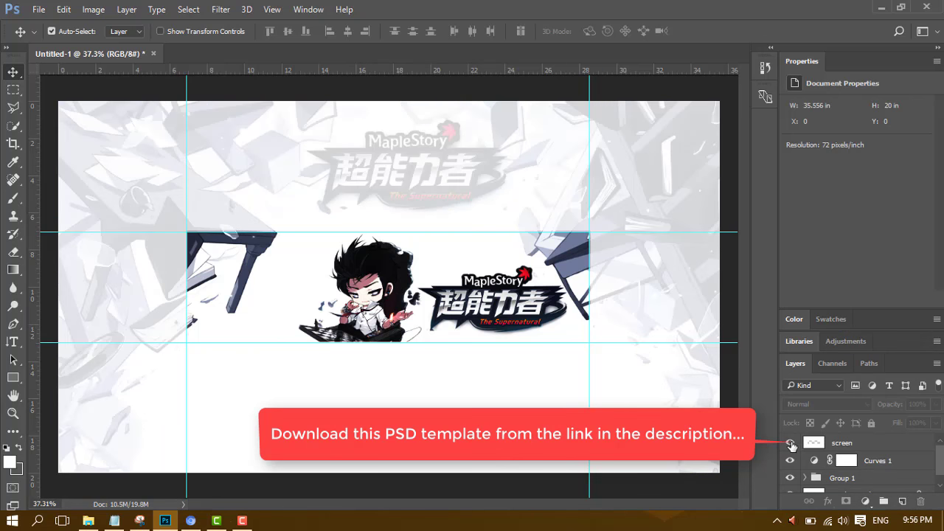
{"action": "left_click", "coordinate": [791, 443]}
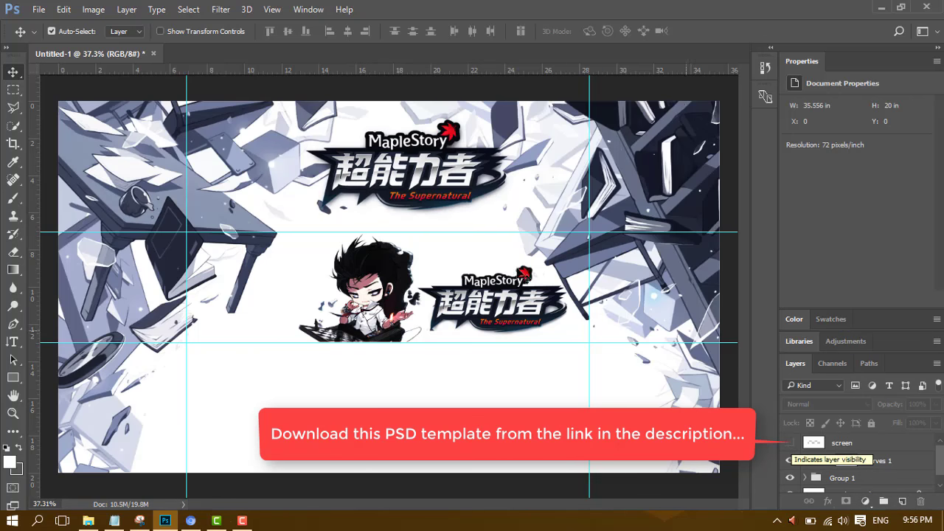